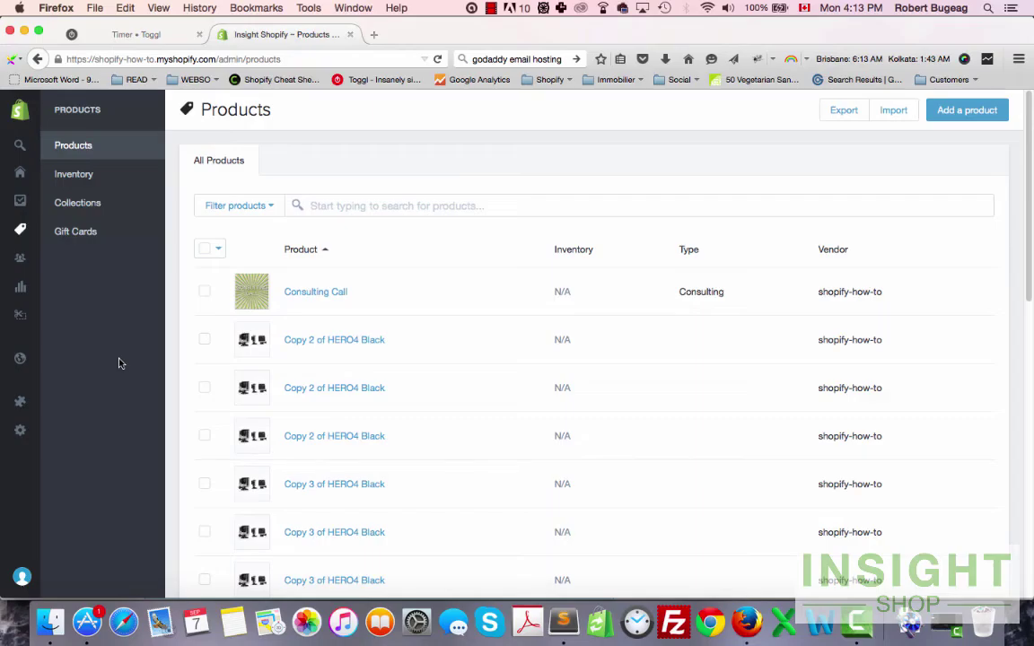
Reload the Products list and scroll down to the duplicated HERO4 Black copies.
left_click(74, 145)
scroll(288, 439, "down", 1)
scroll(311, 374, "down", 3)
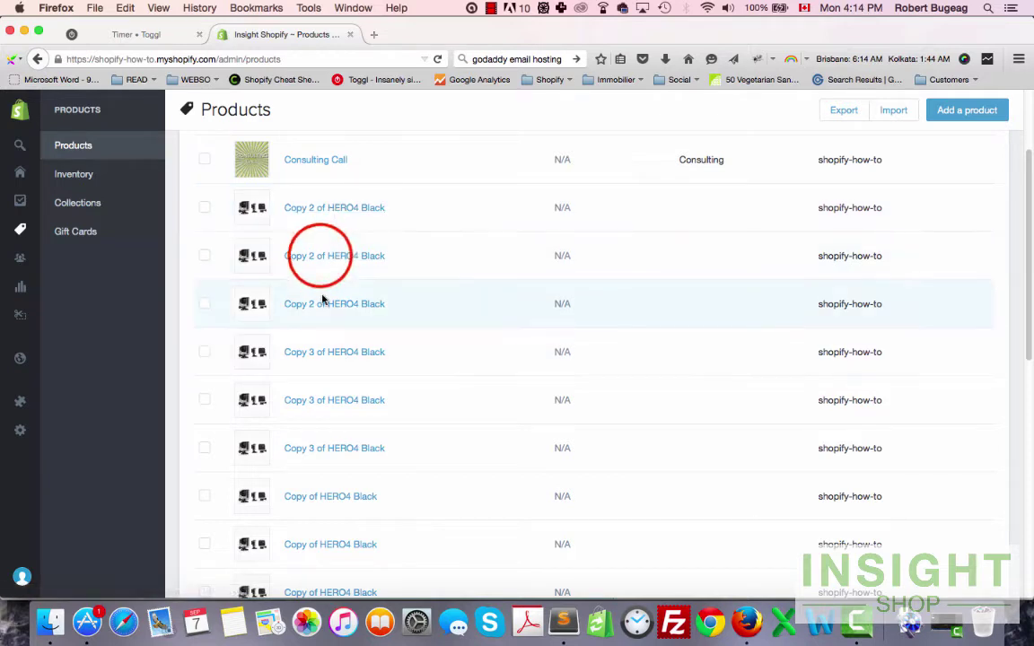
Open Copy 2 of HERO4 Black and highlight its product ID in the address bar.
left_click(321, 257)
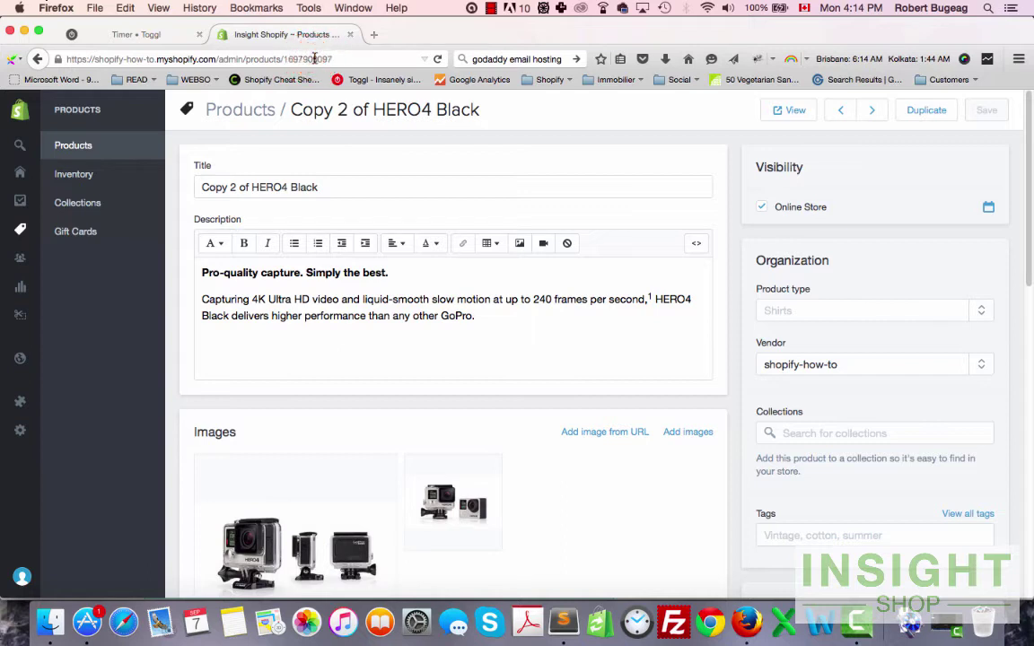
left_click(283, 59)
double_click(302, 59)
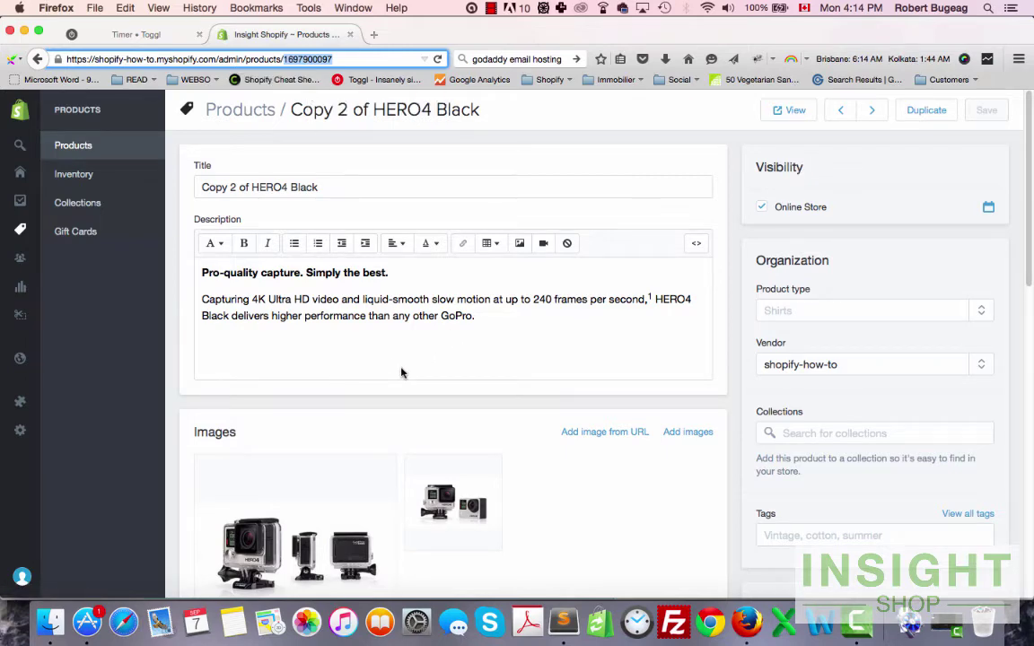
Delete the product ID from the URL to return to the Products list.
scroll(401, 372, "down", 5)
scroll(428, 358, "down", 1)
scroll(428, 359, "down", 5)
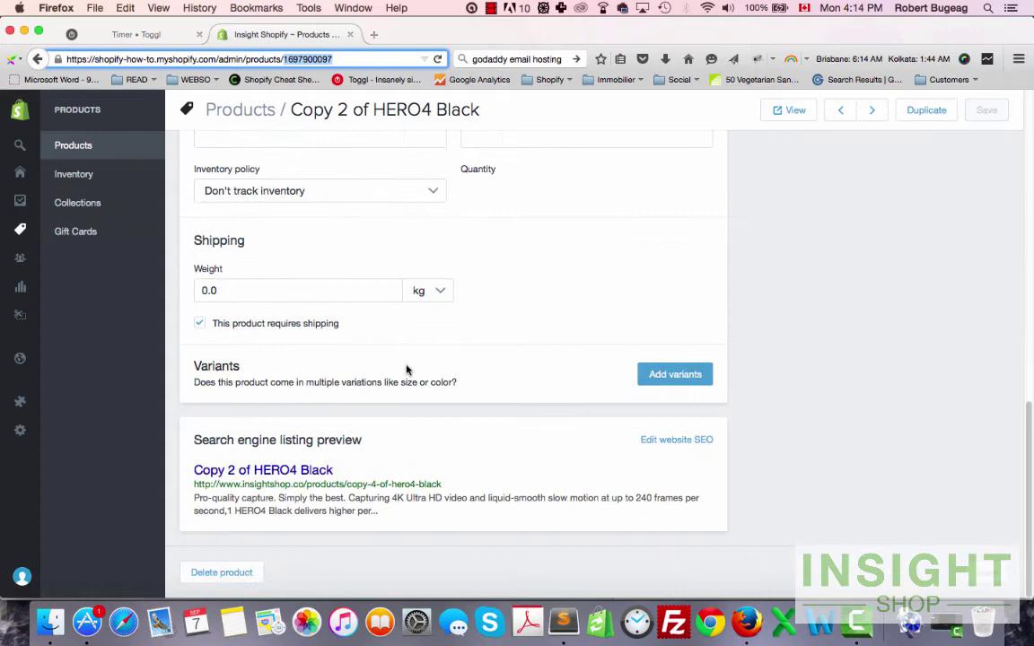
scroll(422, 372, "up", 1)
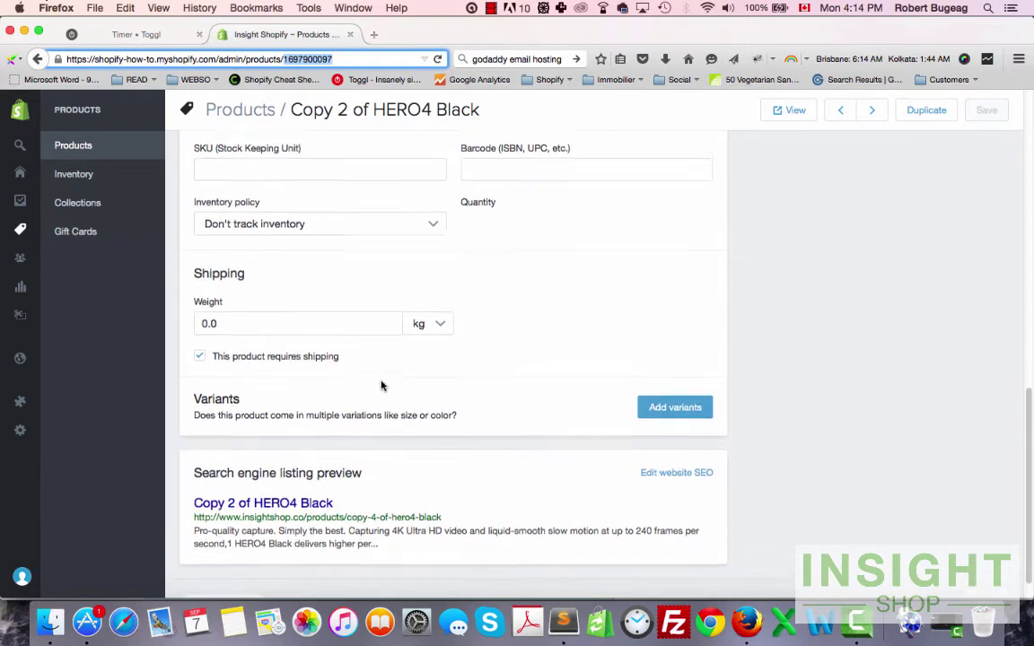
scroll(381, 386, "up", 10)
key("BackSpace")
scroll(303, 166, "down", 2)
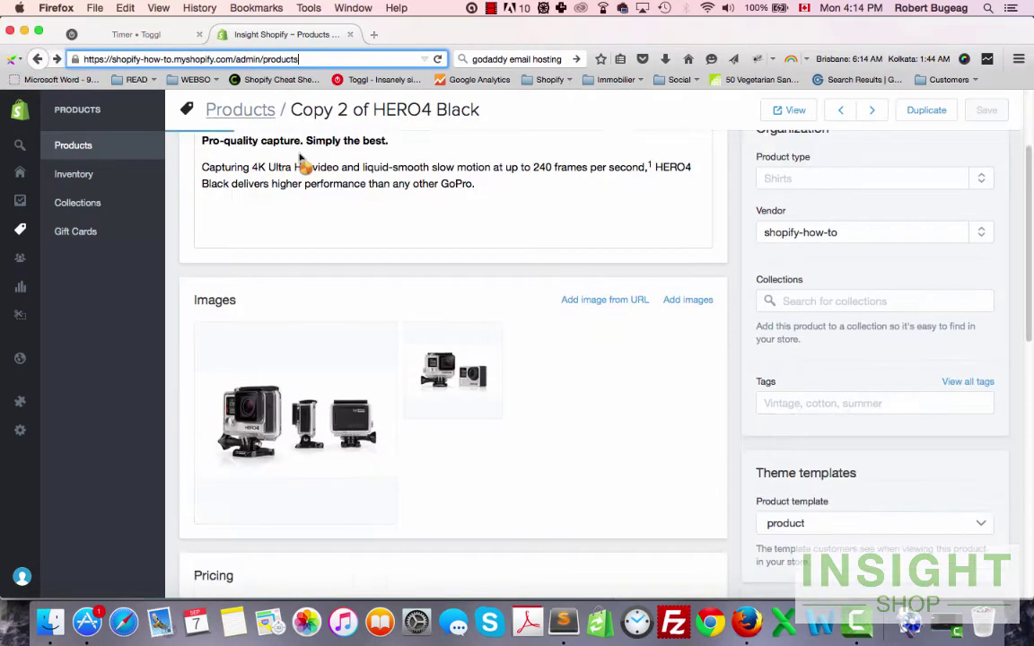
key("Return")
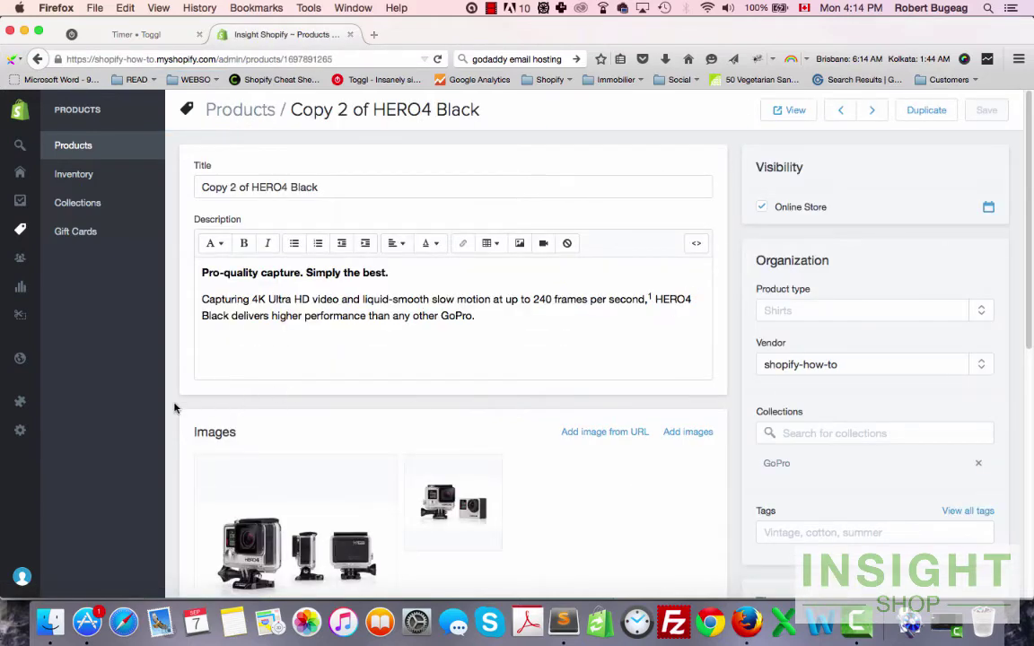
scroll(174, 408, "down", 3)
scroll(174, 409, "down", 3)
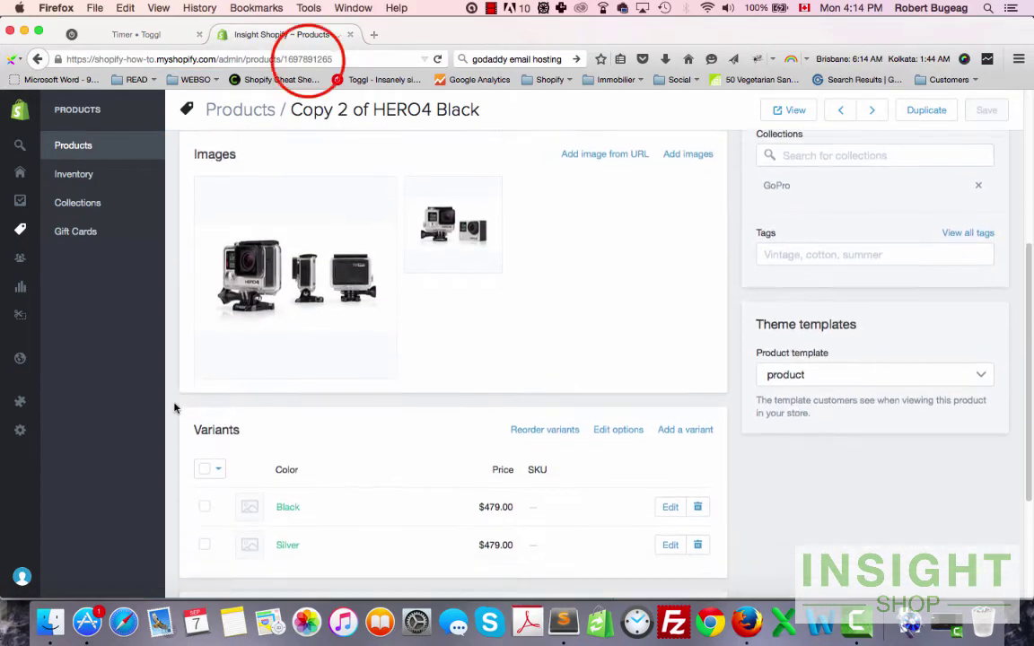
scroll(174, 408, "down", 1)
left_click_drag(284, 59, 352, 60)
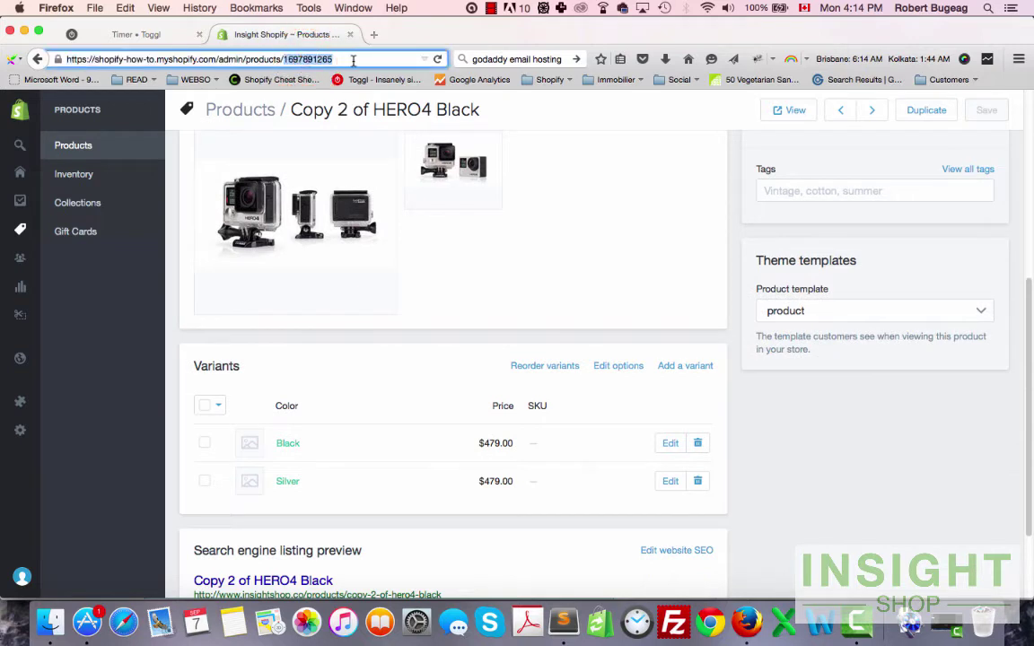
left_click(277, 316)
scroll(287, 438, "down", 1)
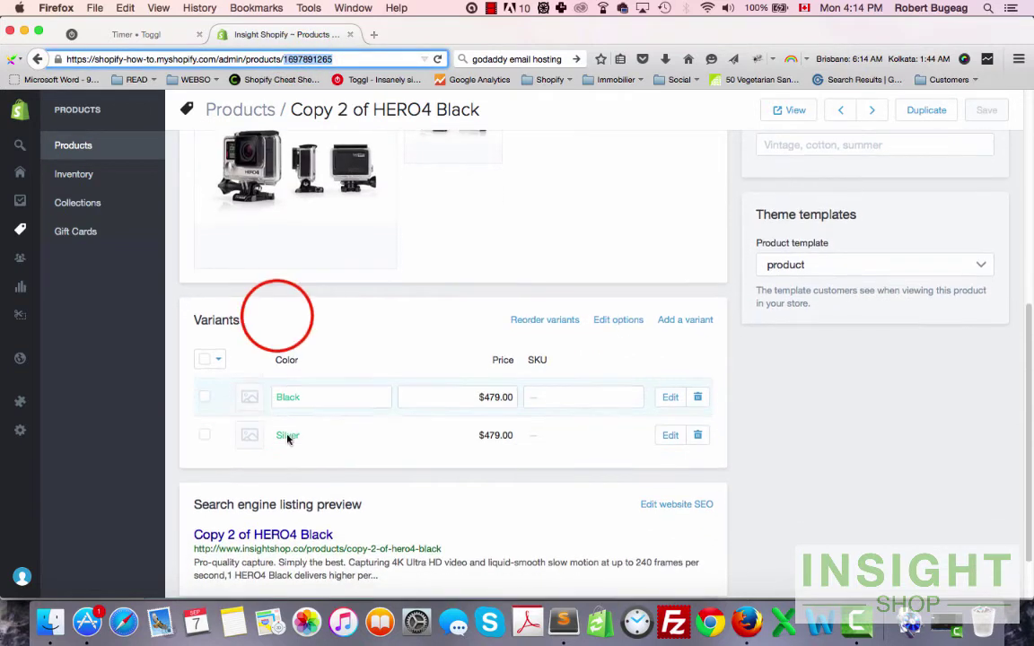
left_click(279, 314)
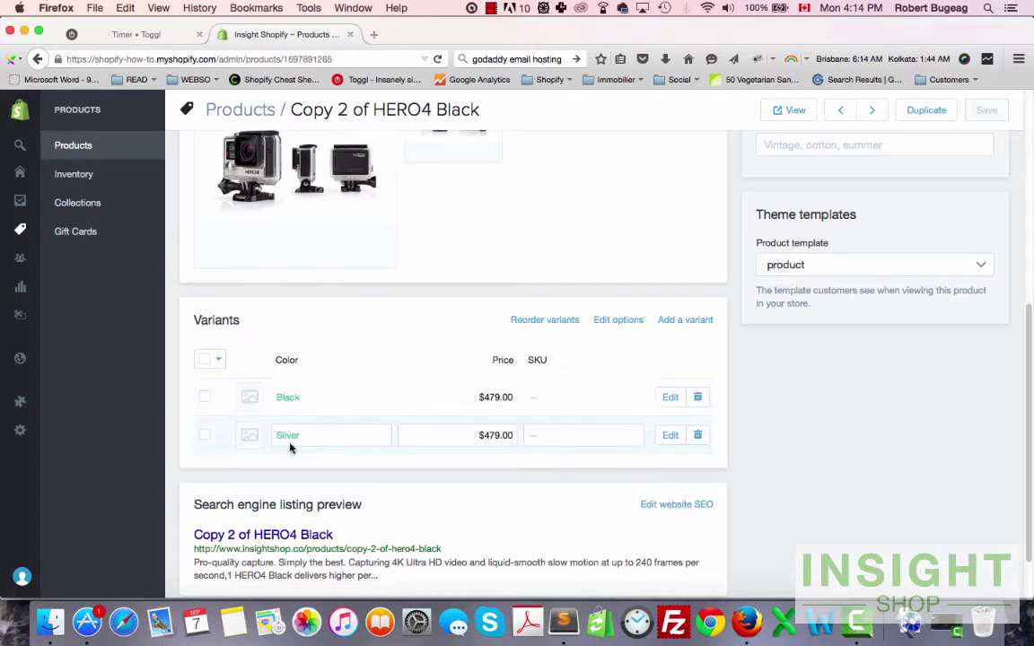
Open the Black variant for editing and highlight its variant ID in the address.
left_click(668, 397)
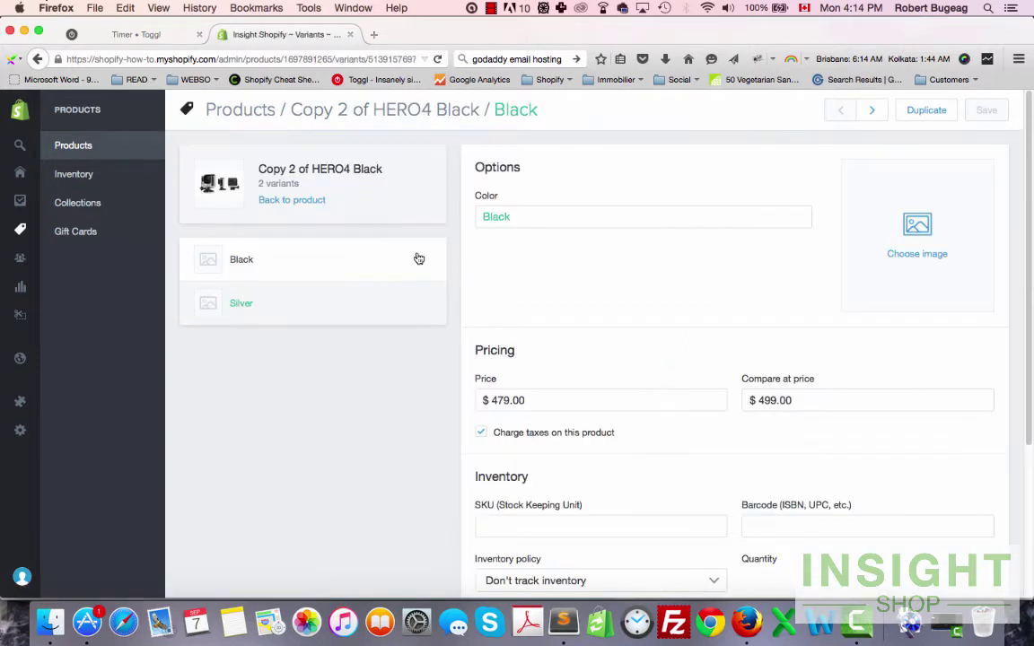
left_click(358, 59)
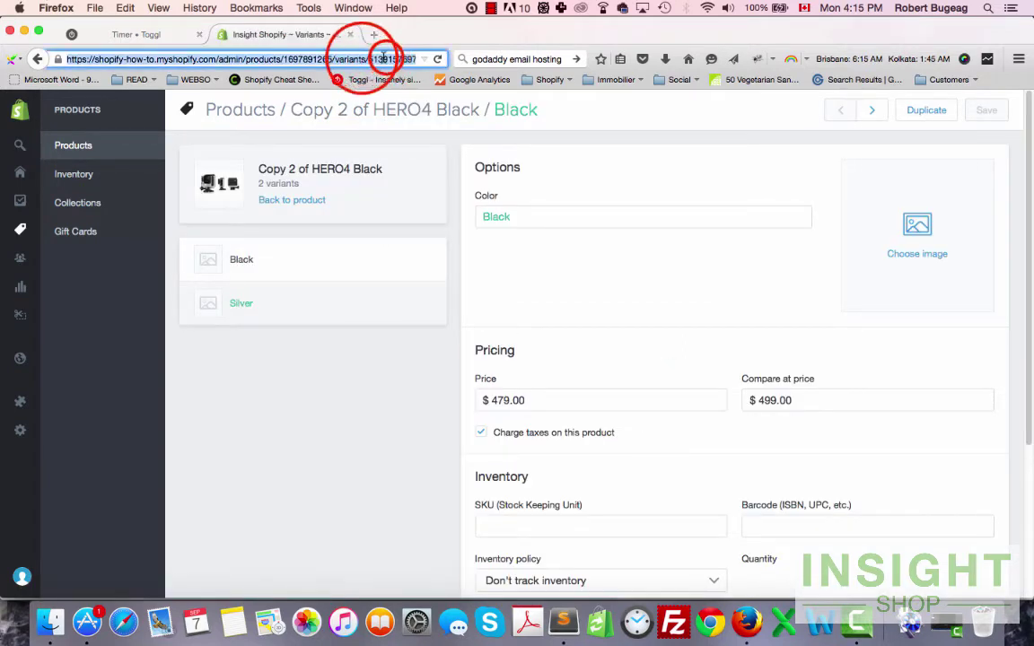
double_click(395, 59)
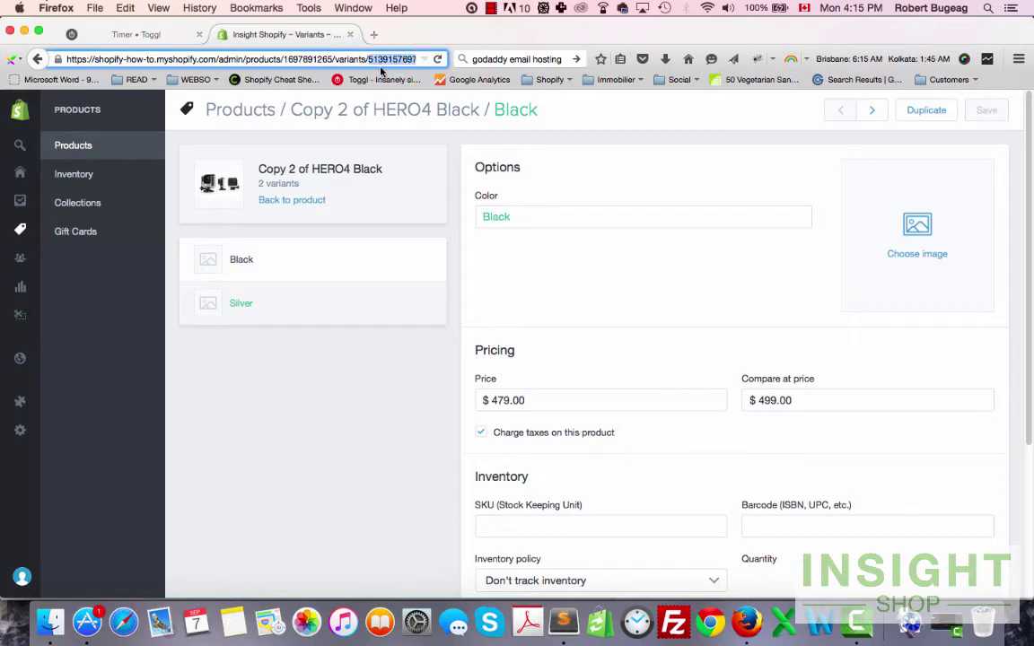
left_click(376, 409)
left_click(376, 411)
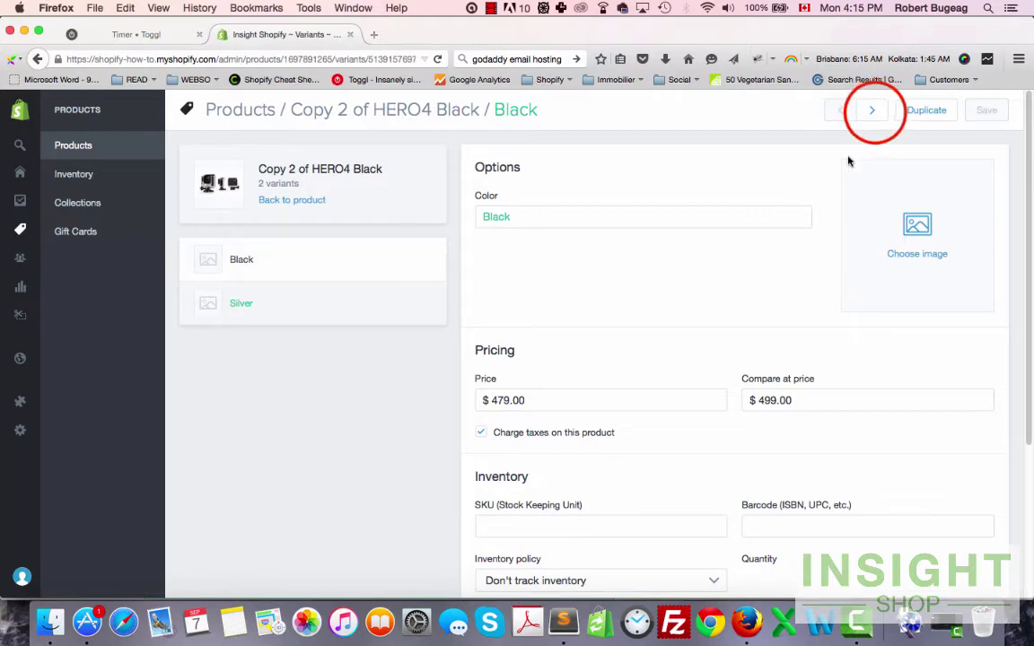
left_click(871, 109)
double_click(392, 59)
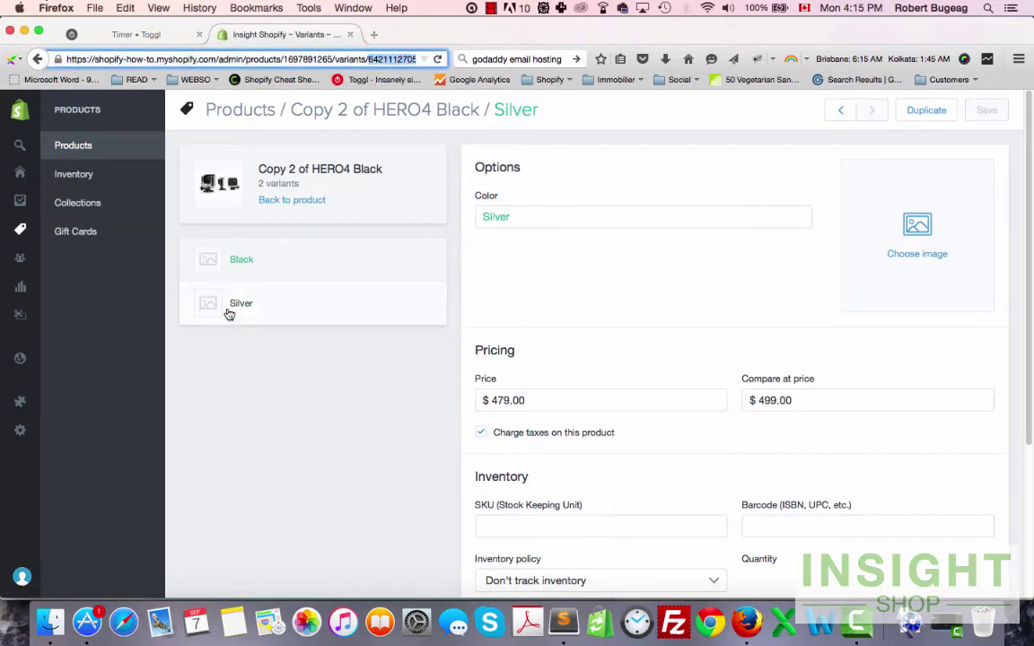
Open the GoPro collection and highlight collection ID 61024385 in the address.
left_click(81, 204)
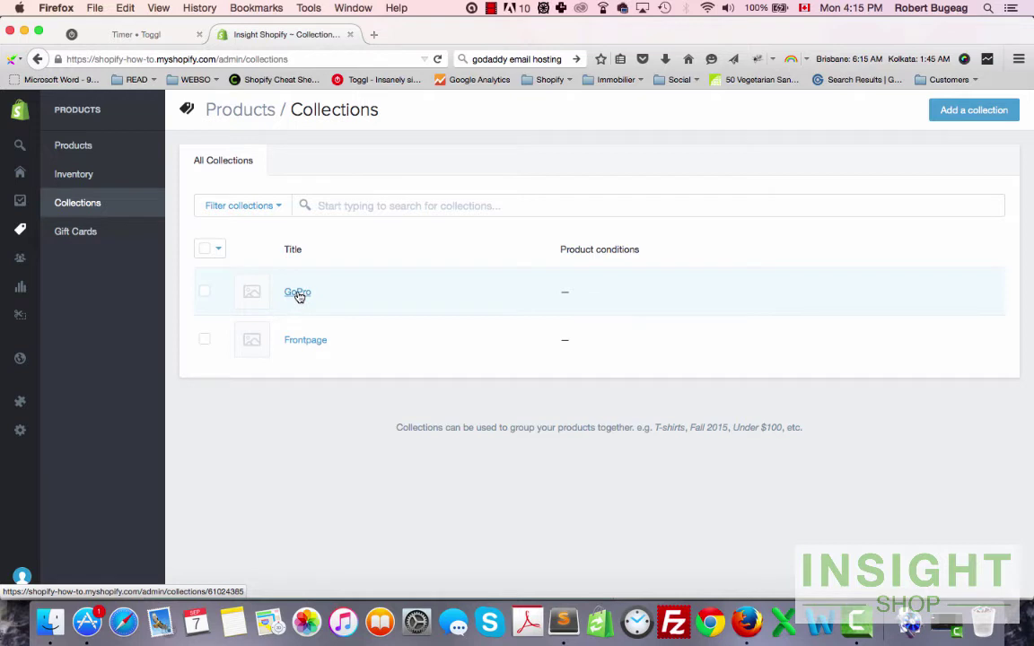
left_click(298, 296)
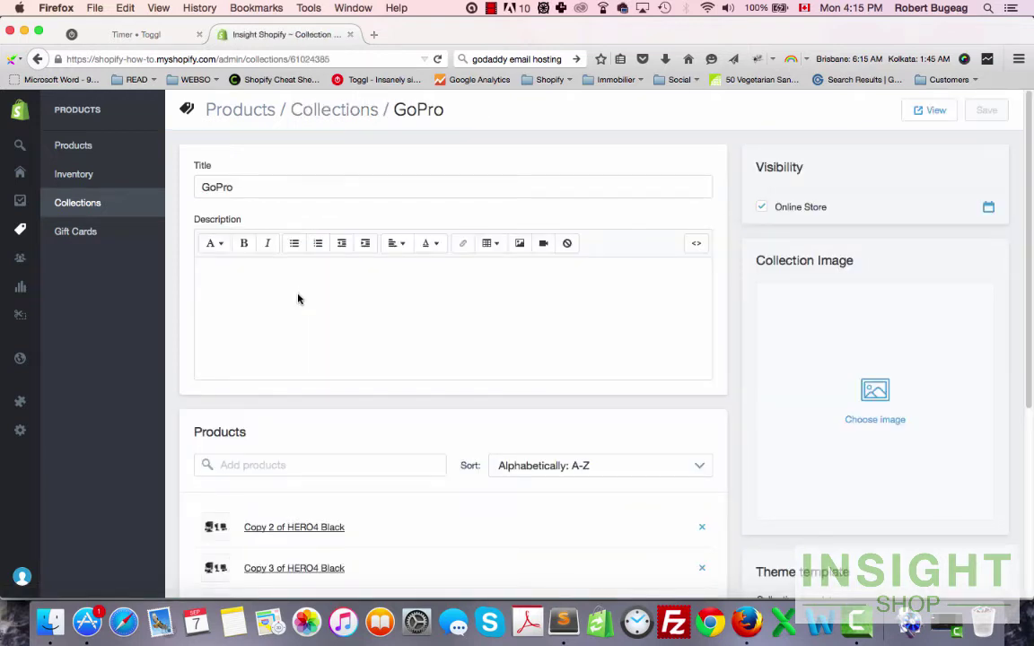
double_click(311, 58)
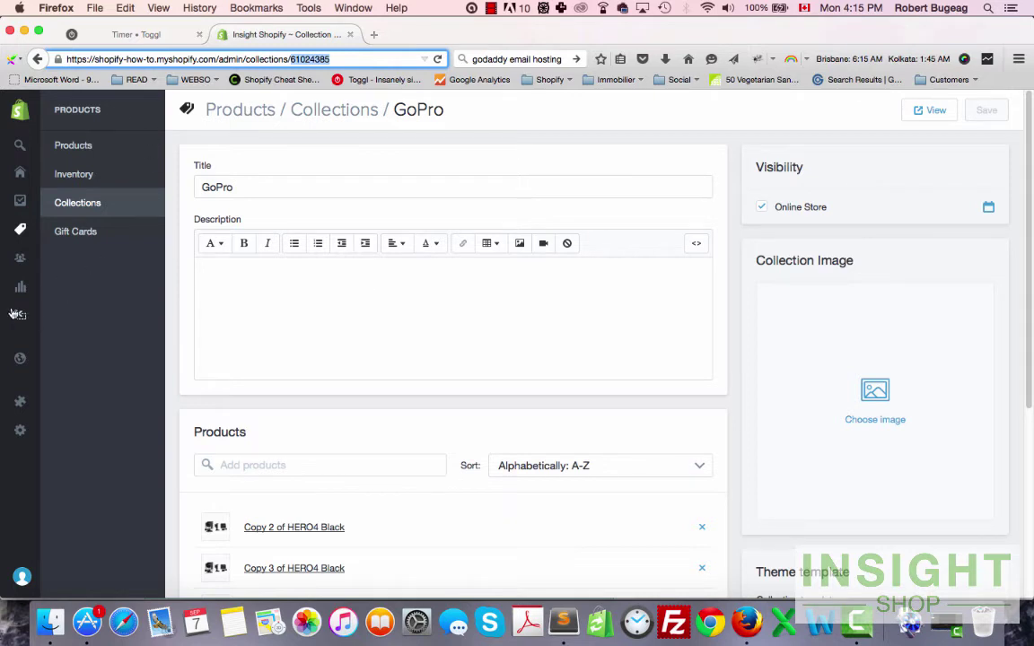
Open the About Us page under Online Store Pages and highlight page ID 36008385.
left_click(55, 359)
left_click(64, 207)
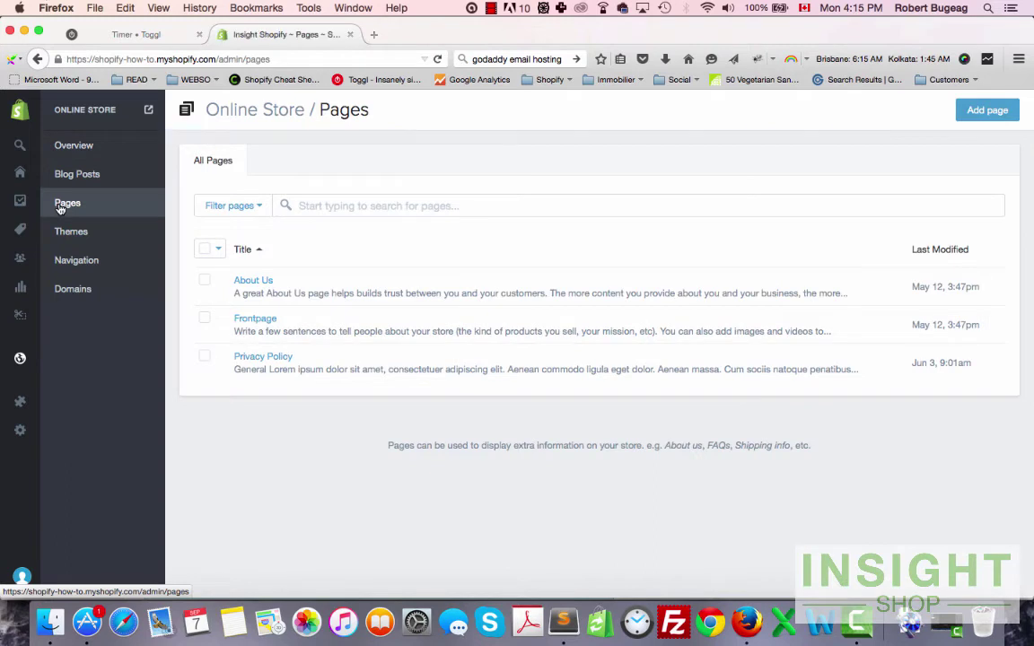
left_click(247, 283)
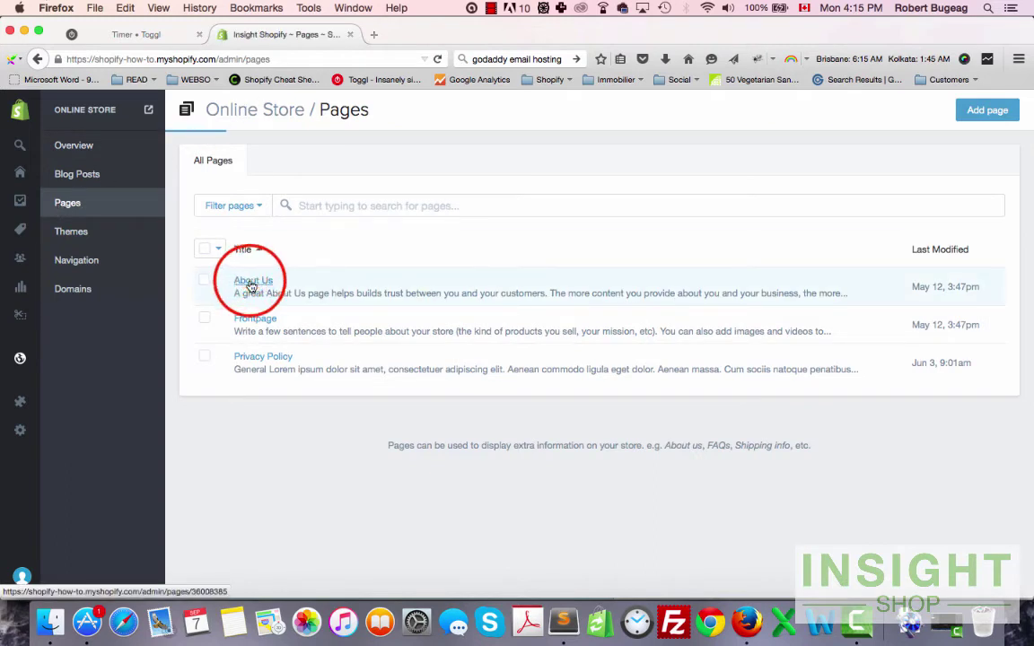
left_click(289, 59)
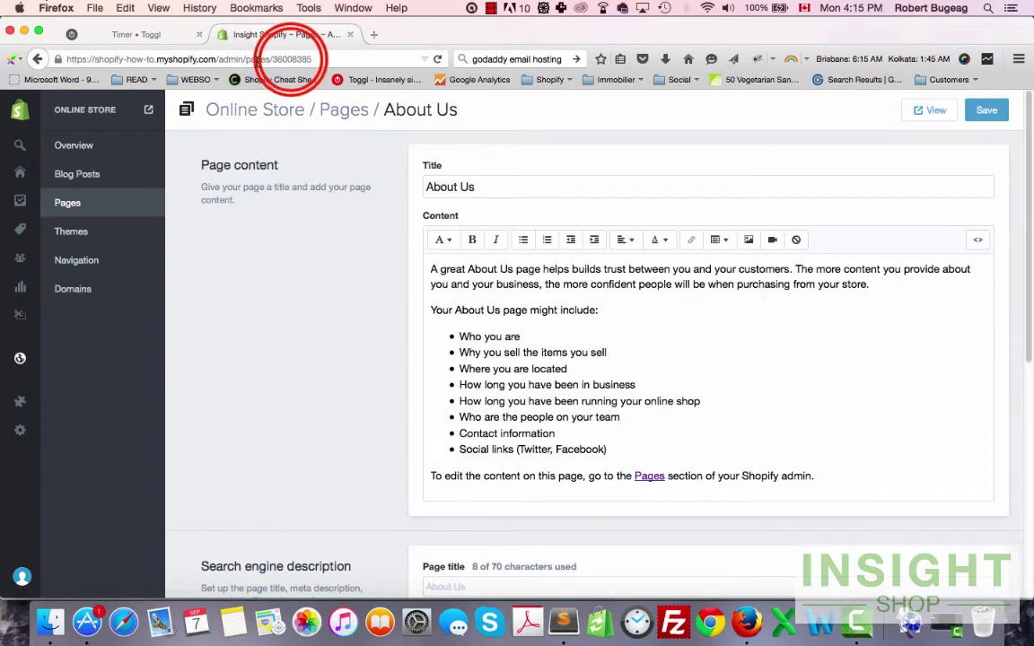
double_click(290, 59)
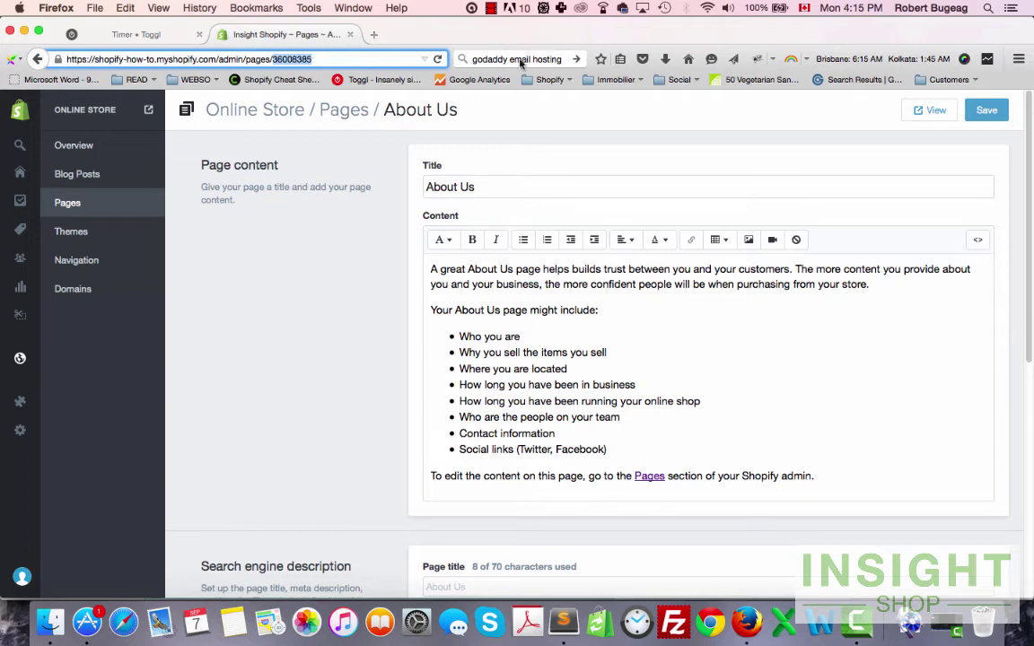
Open blog post '5th' and highlight blog ID 12972033 and article ID 35638145.
left_click(76, 176)
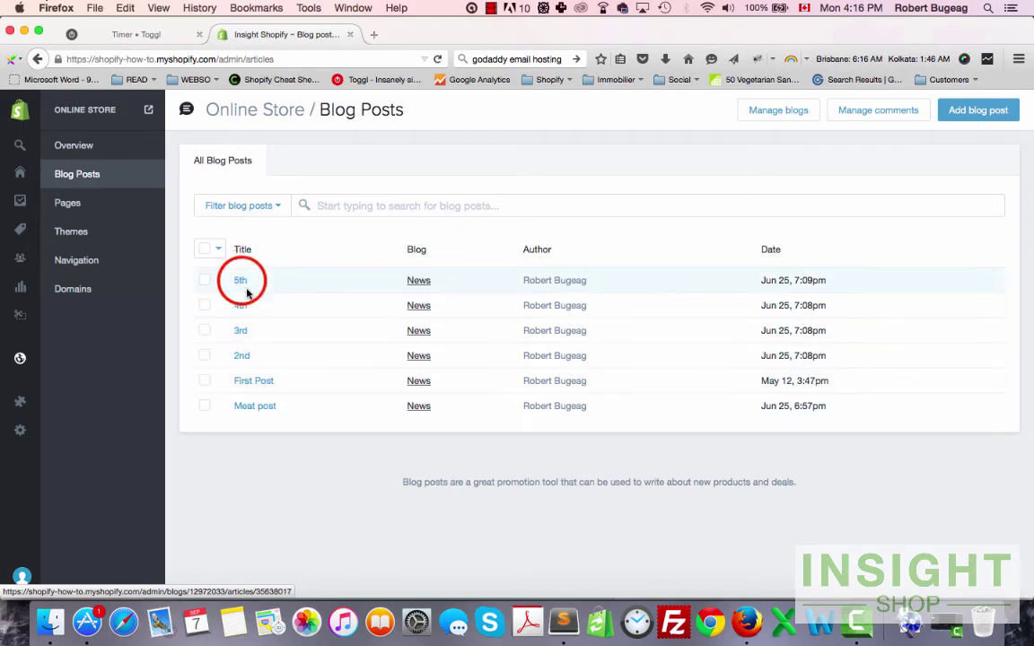
left_click(240, 281)
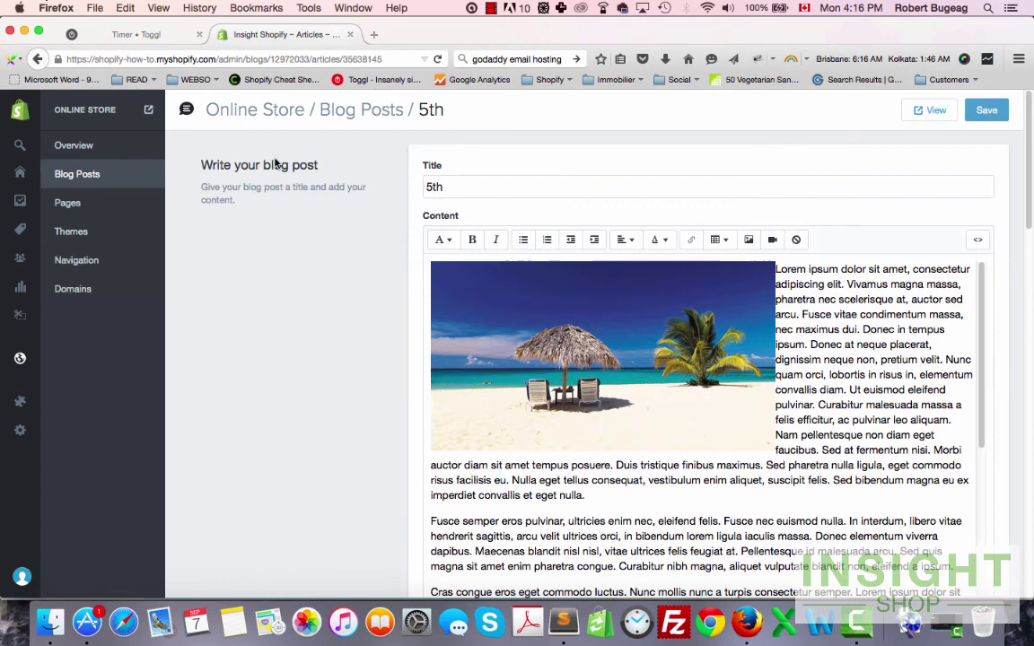
double_click(280, 59)
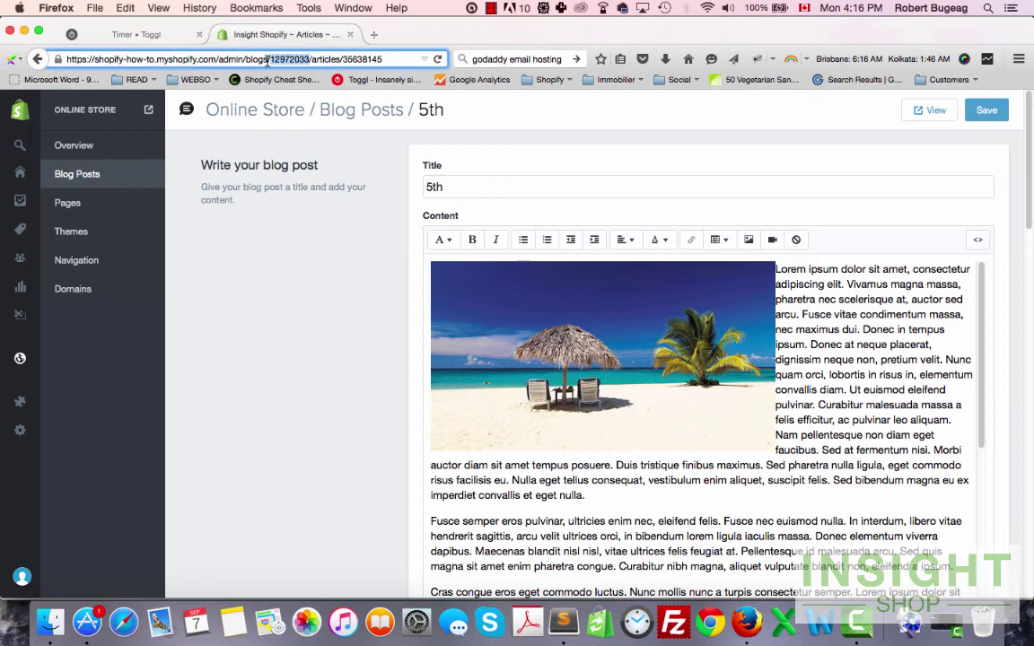
double_click(358, 60)
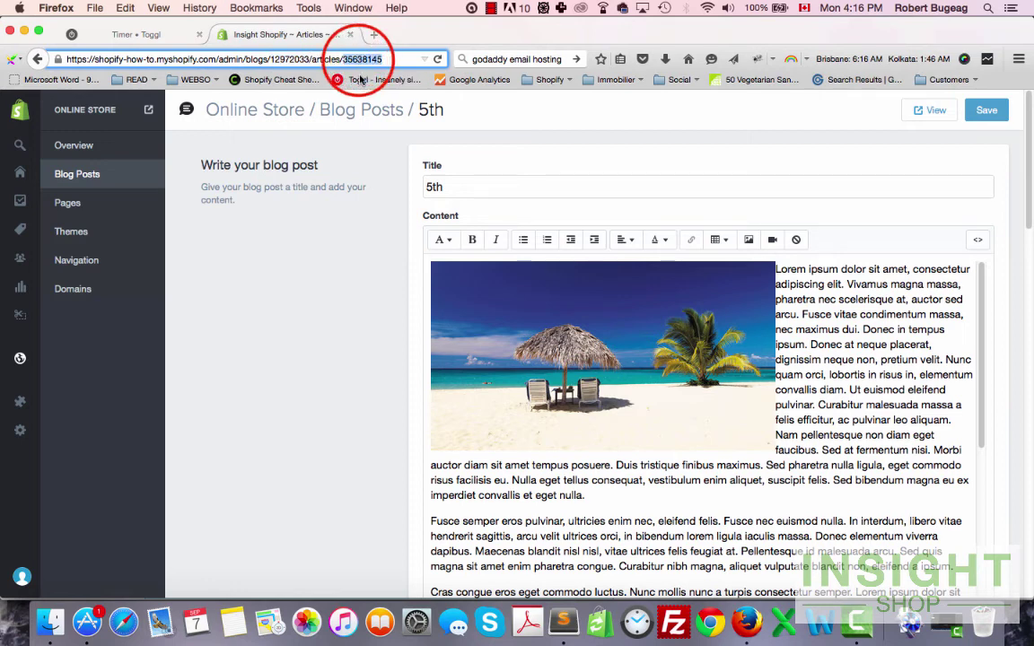